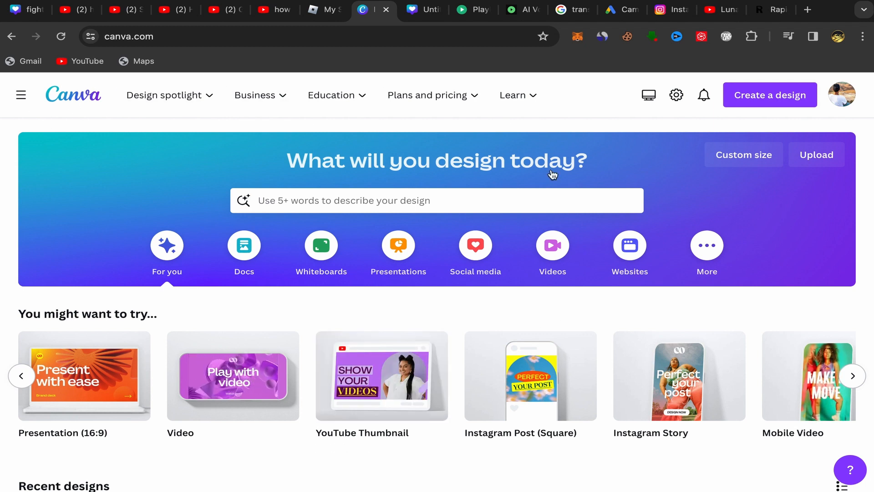
Upload image.webp from the Downloads folder as the starting file for a design.
left_click(825, 157)
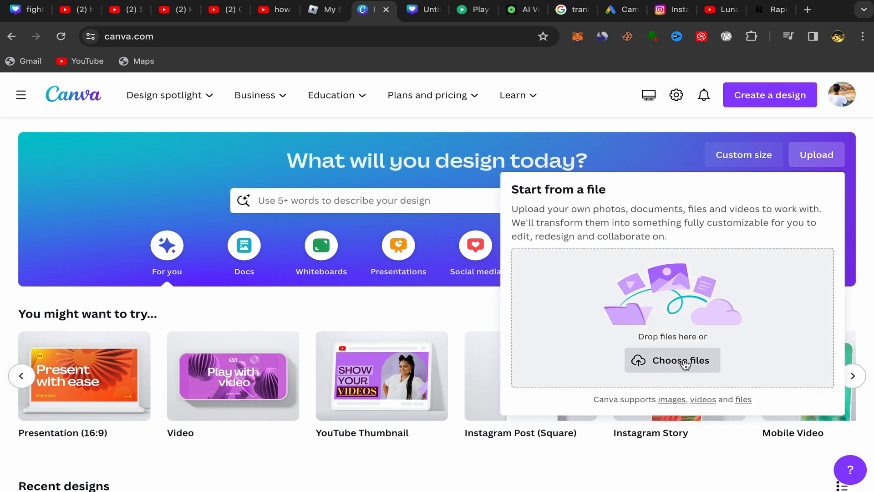
left_click(683, 361)
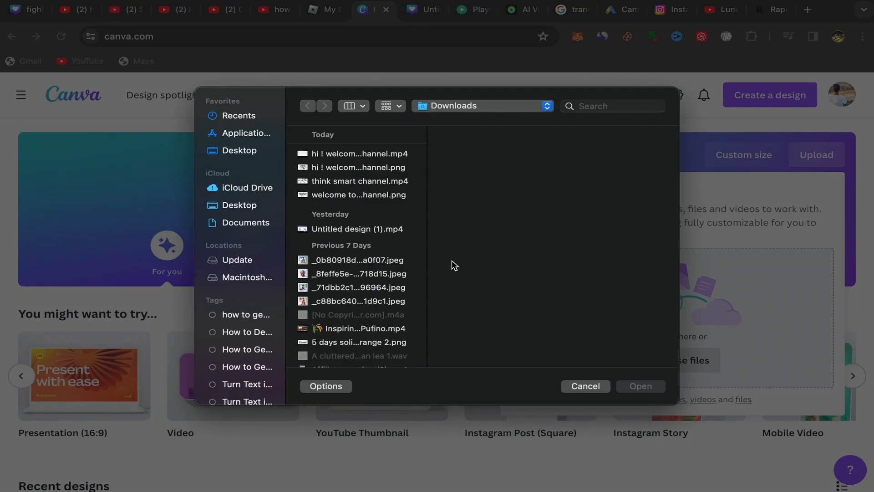
scroll(388, 273, "down", 10)
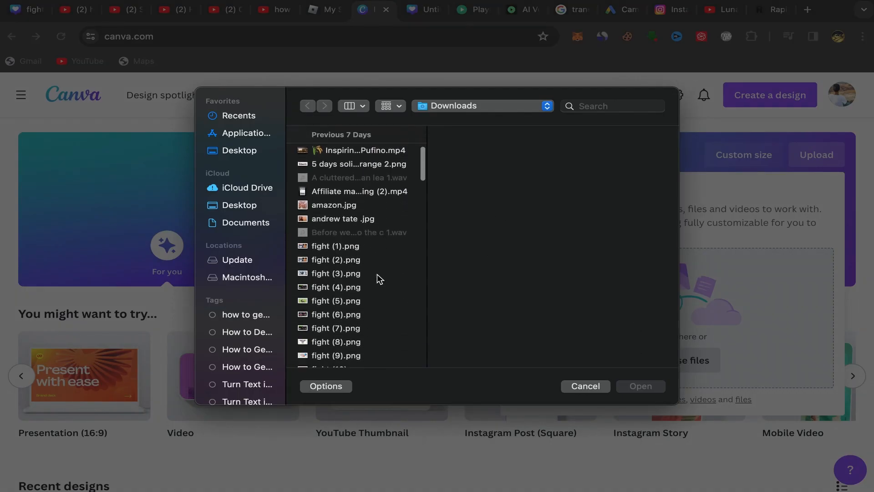
scroll(377, 279, "down", 5)
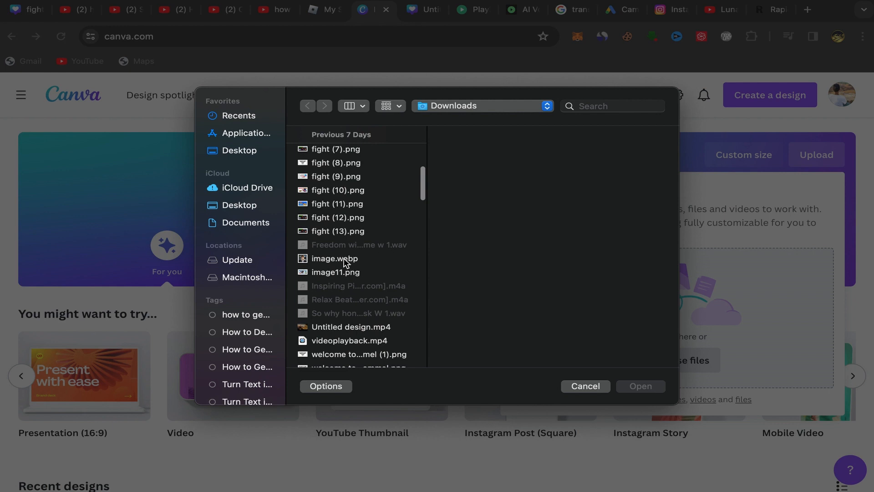
left_click(344, 260)
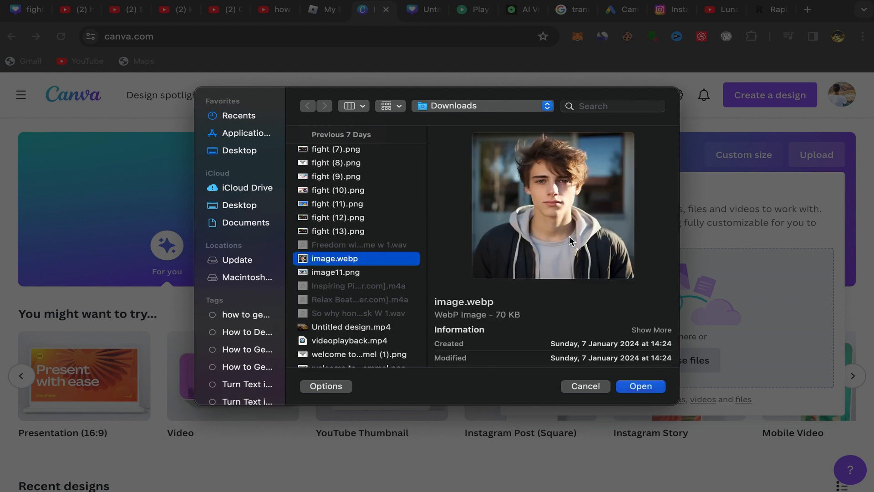
left_click(642, 387)
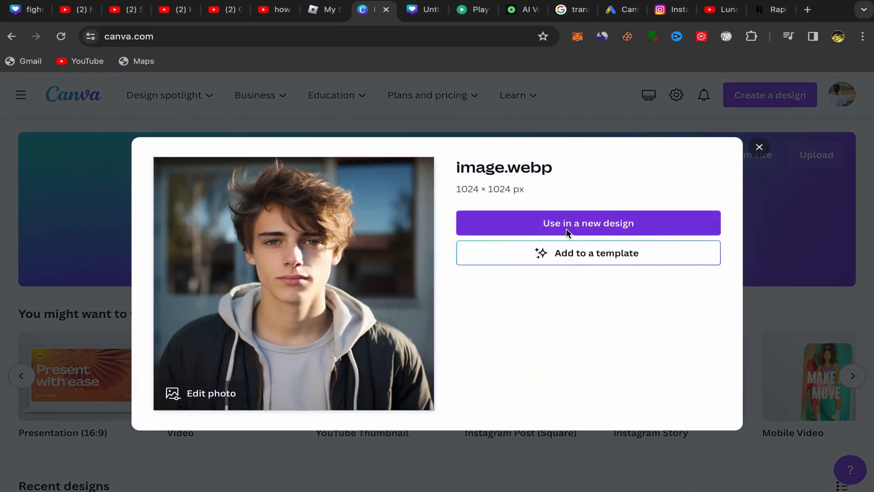
Use the uploaded portrait in a new Facebook Post (Landscape) design and switch to that design.
left_click(591, 229)
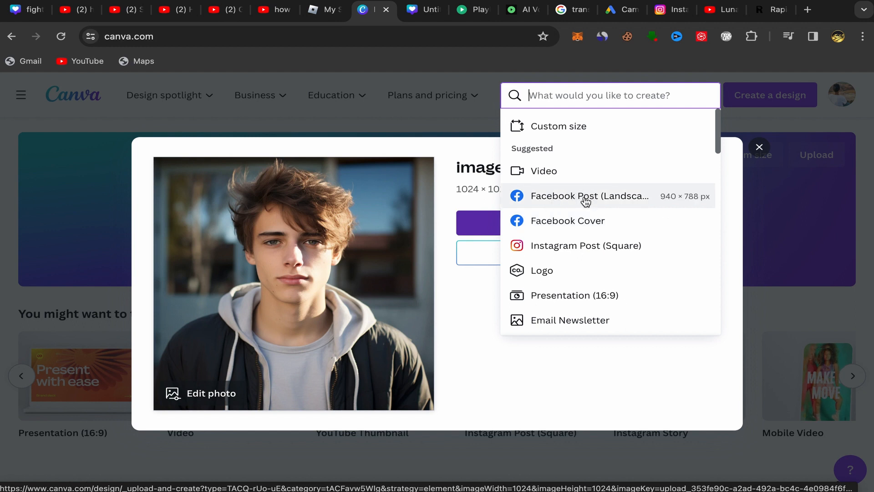
left_click(545, 206)
left_click(421, 15)
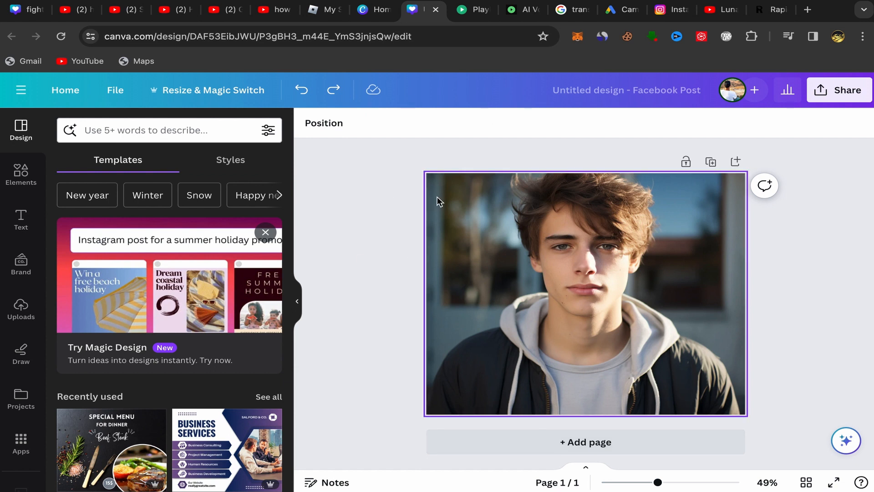
Remove the backdrop from the portrait image with BG Remover.
left_click(495, 219)
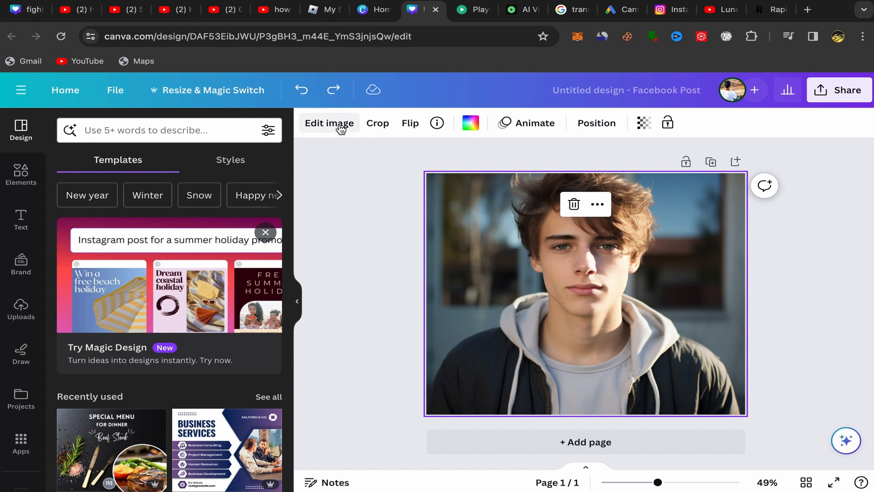
left_click(341, 125)
scroll(199, 275, "down", 3)
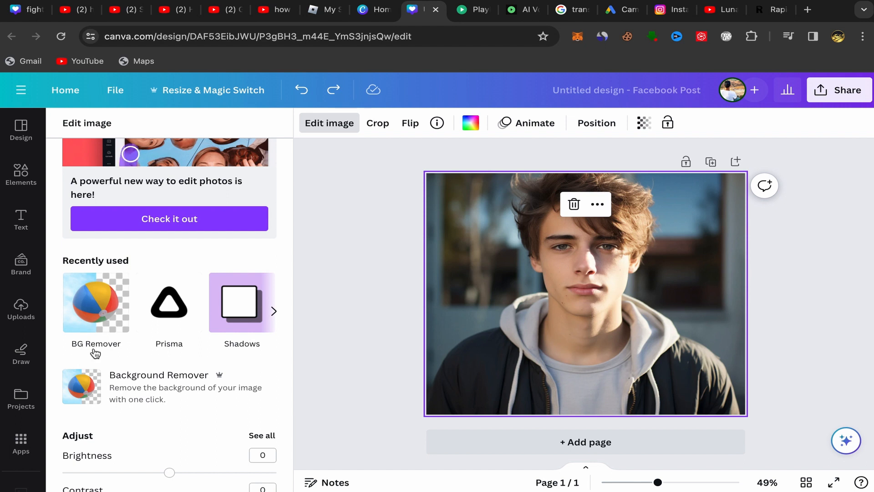
left_click(94, 301)
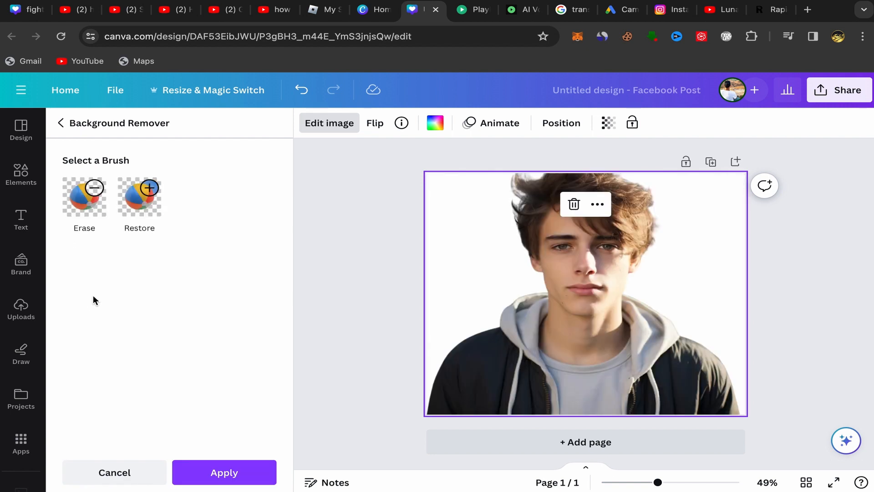
left_click(341, 295)
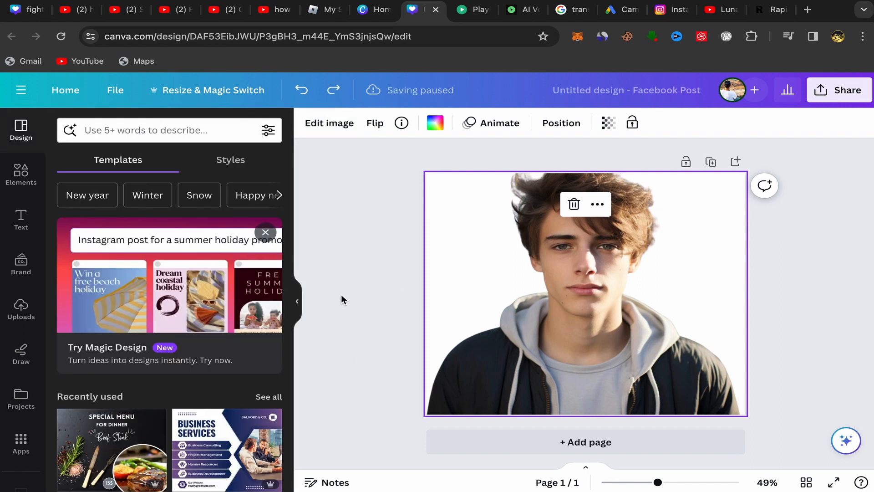
Detach the cut-out portrait from the page background so it becomes a separate image.
left_click(417, 256)
left_click(552, 236)
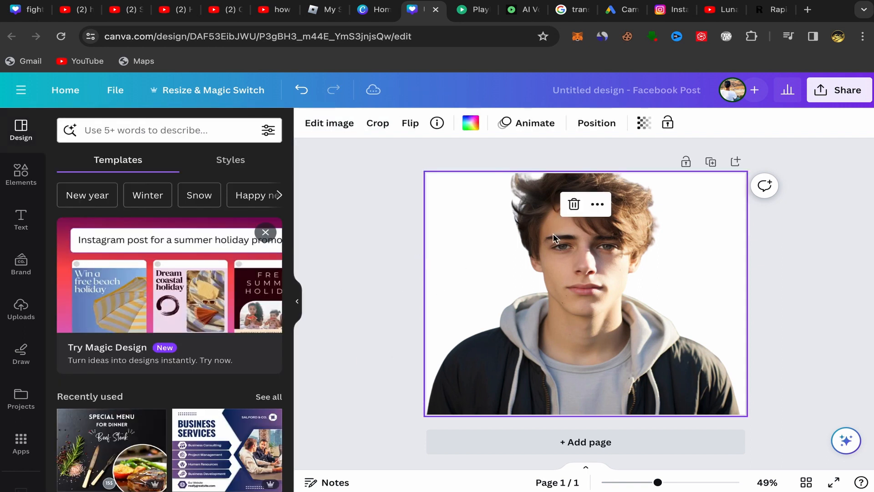
left_click(597, 205)
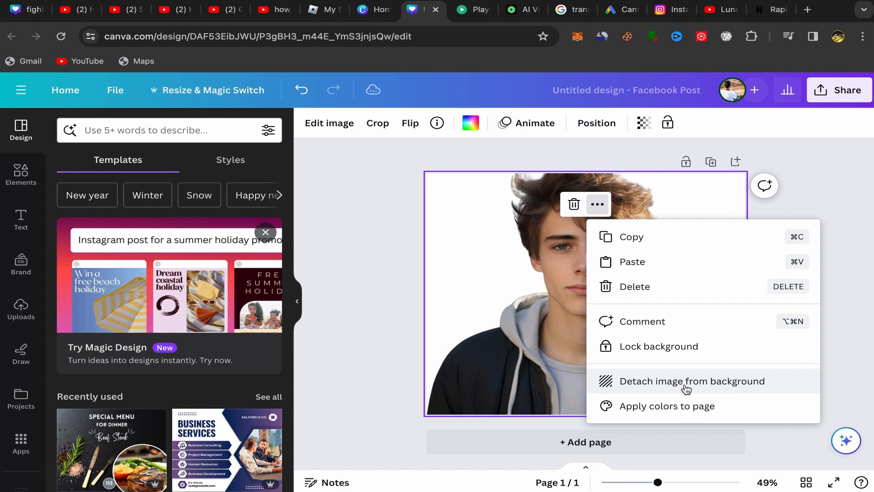
left_click(686, 388)
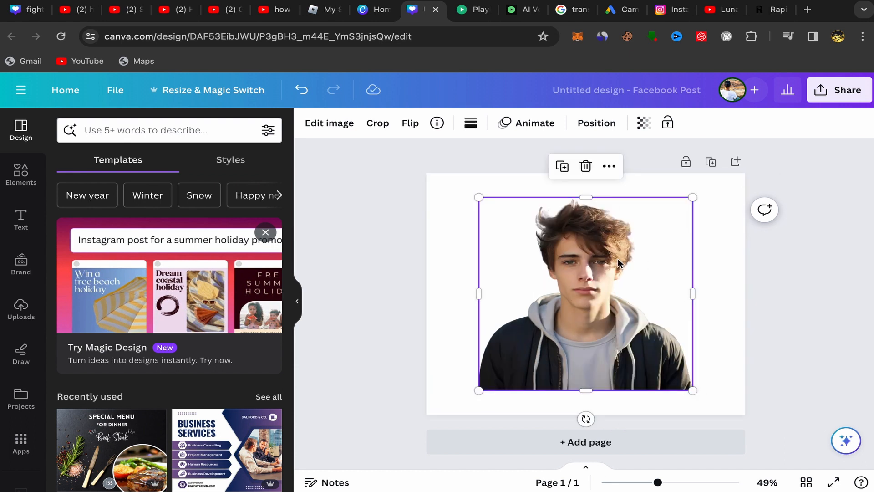
left_click(609, 168)
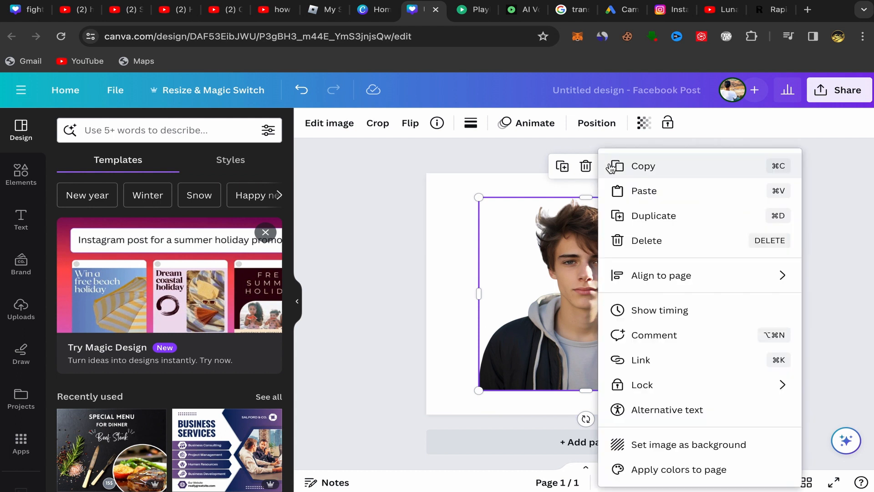
left_click(356, 206)
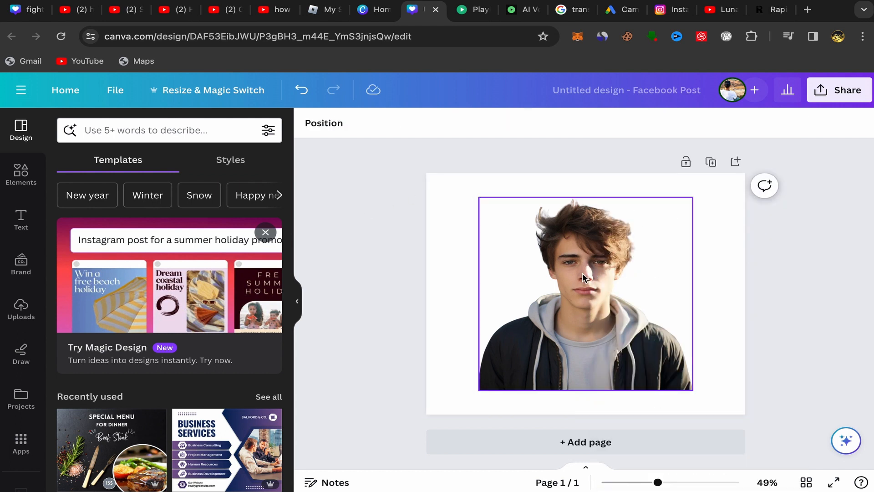
Search the elements for "Nature background" and limit the results to photos.
left_click(439, 200)
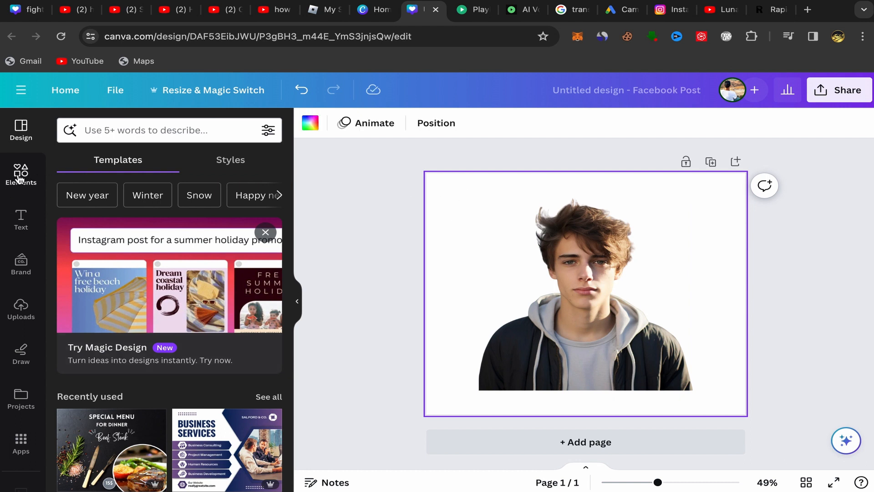
left_click(19, 178)
left_click(99, 132)
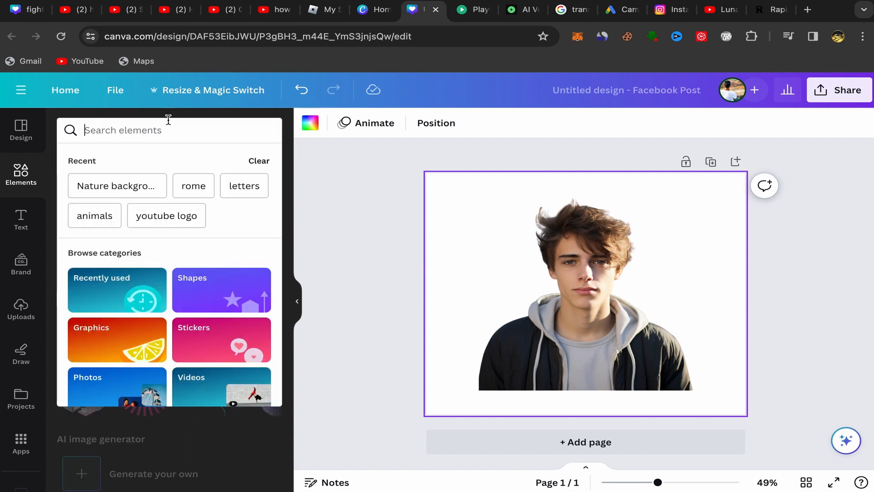
left_click(116, 192)
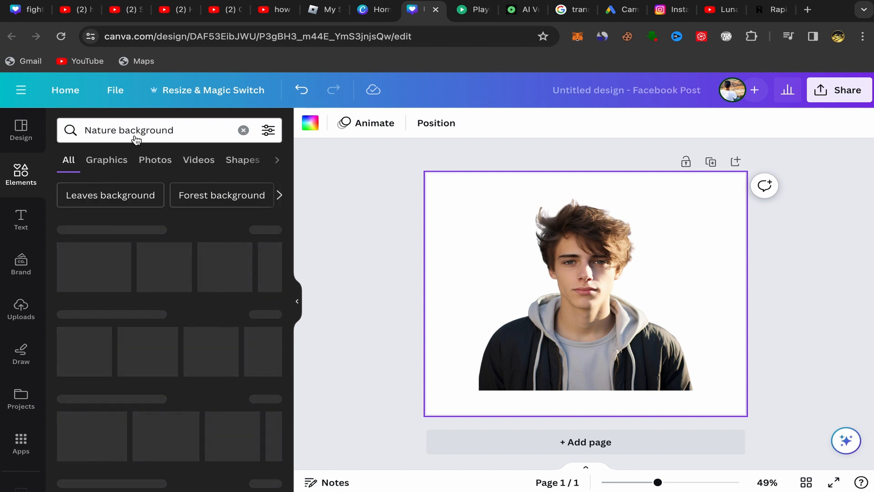
left_click(151, 166)
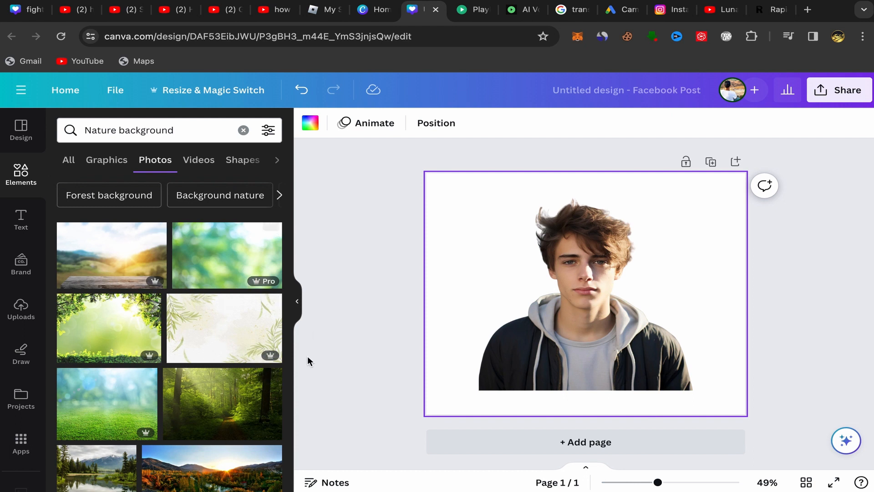
Add the sunlit hills photo with the wooden tabletop and set it as the page background.
left_click(94, 260)
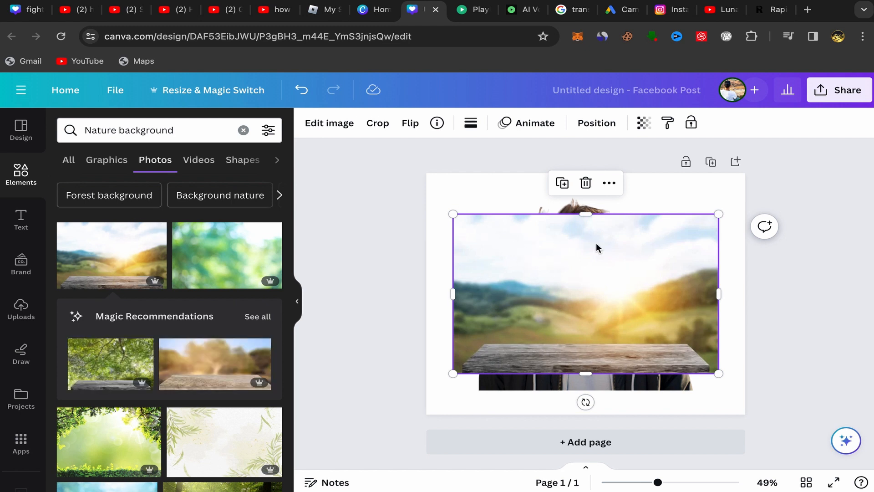
left_click(610, 183)
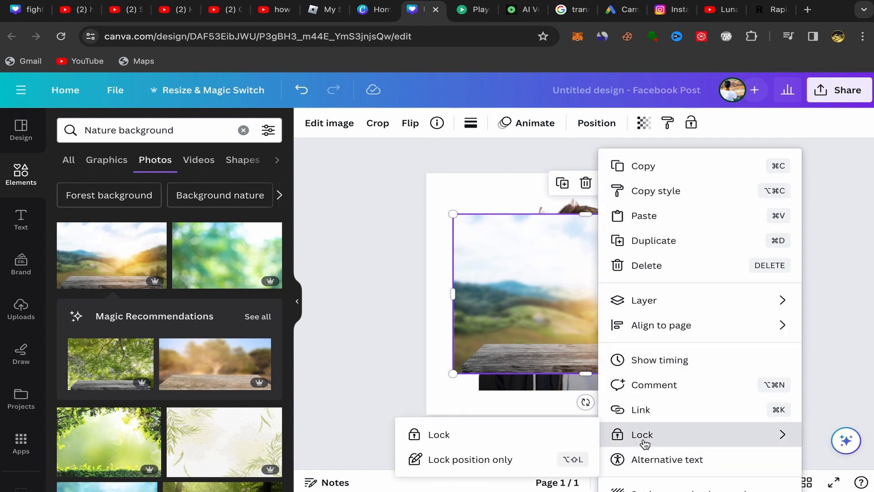
left_click(395, 368)
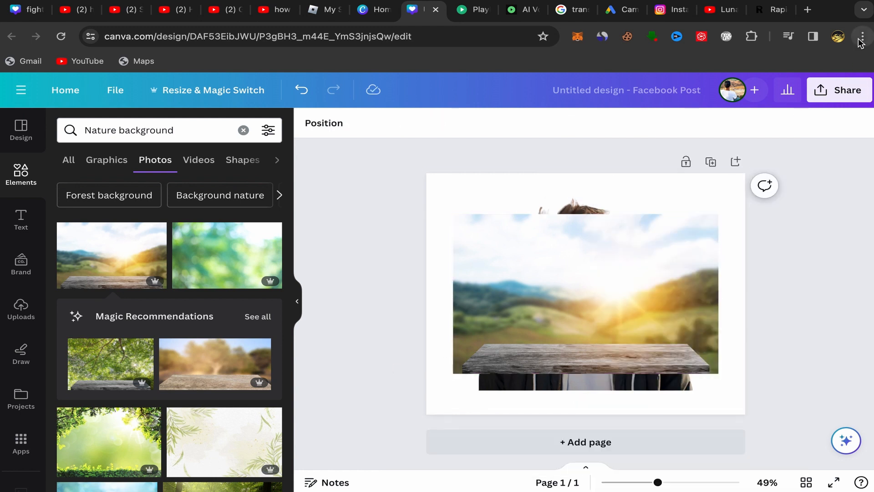
left_click(863, 36)
left_click(763, 265)
left_click(763, 266)
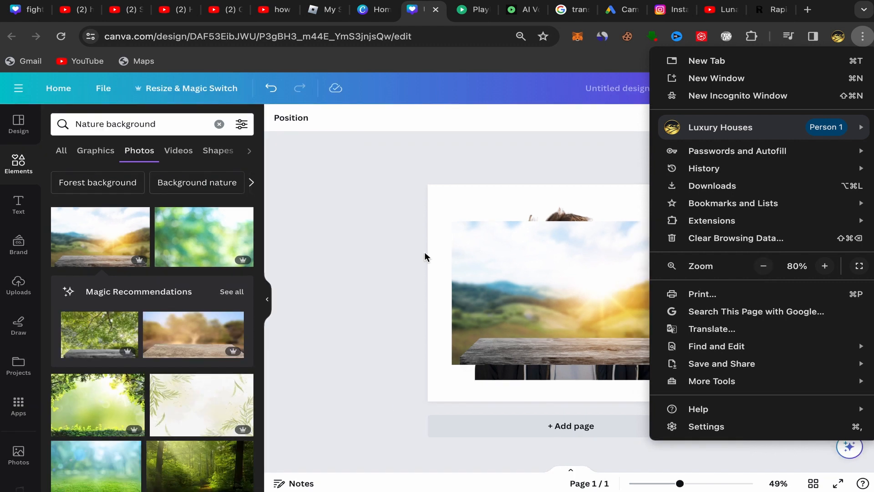
left_click(396, 242)
left_click(550, 260)
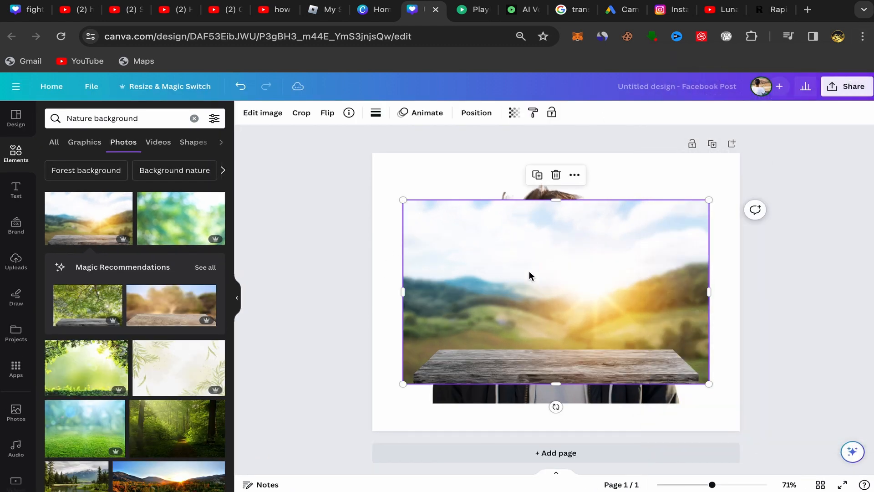
left_click(575, 175)
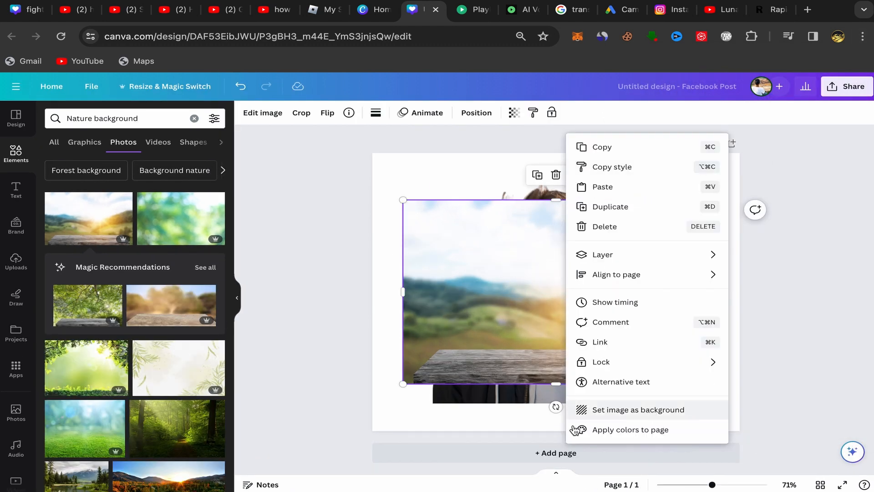
left_click(637, 412)
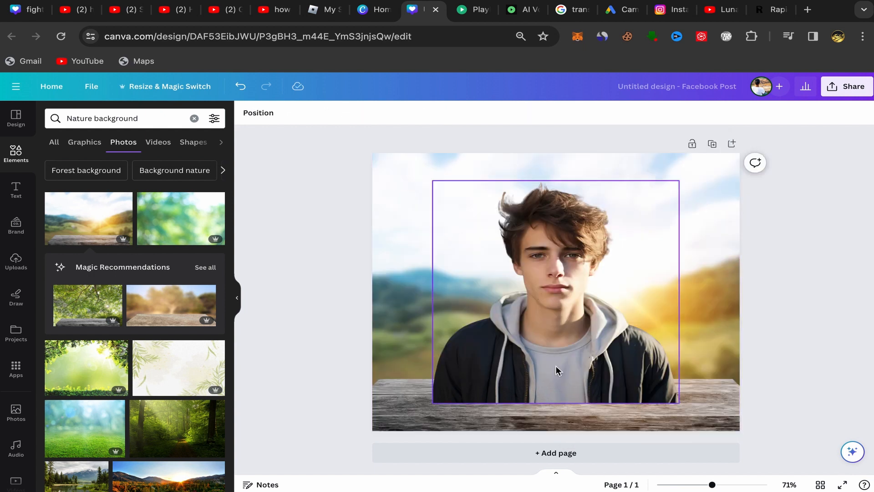
Enlarge the cut-out portrait and position it roughly centred along the page's lower edge.
left_click_drag(542, 272, 560, 300)
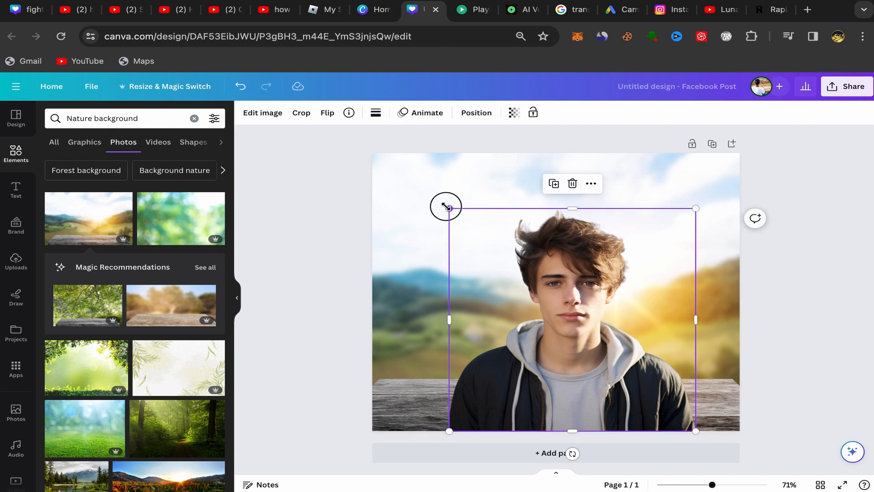
left_click_drag(447, 206, 398, 173)
left_click_drag(552, 307, 559, 306)
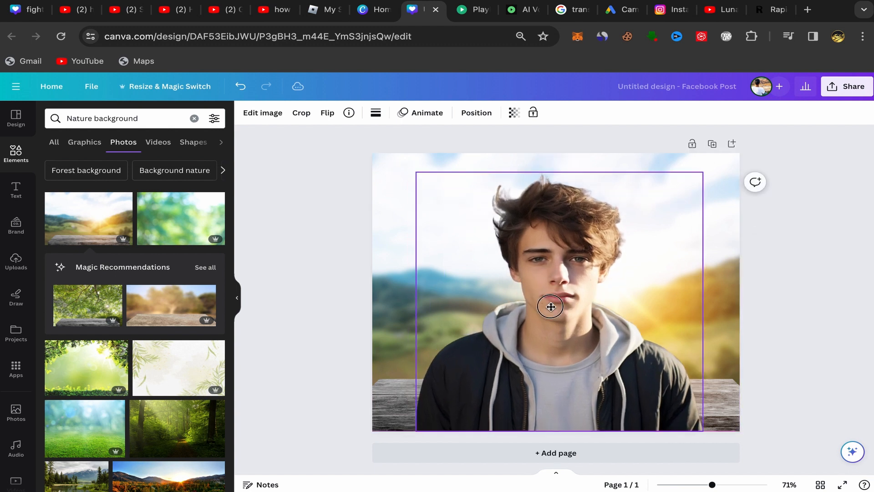
left_click(337, 278)
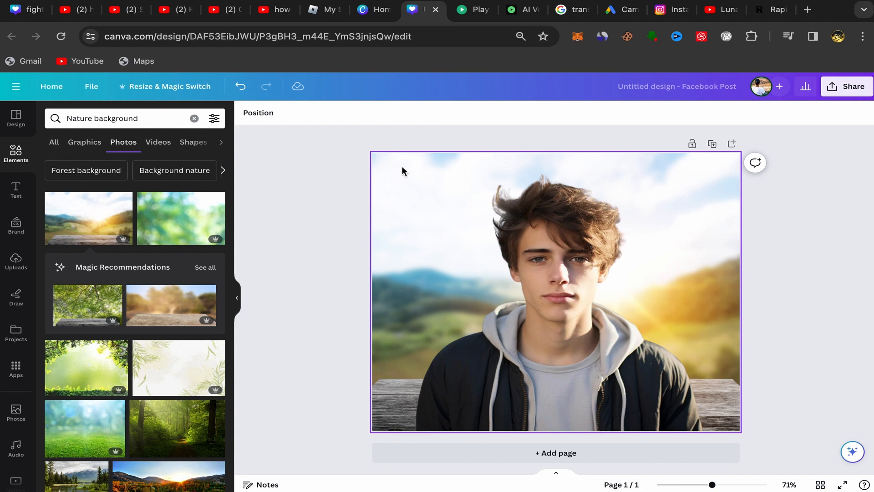
Reset the browser zoom to 100% and delete the landscape background photo from the page.
left_click(863, 37)
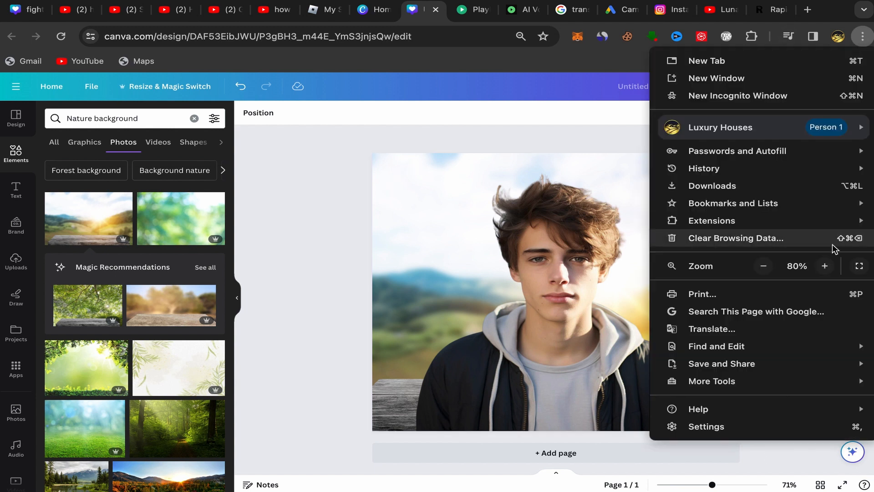
left_click(824, 266)
left_click(824, 266)
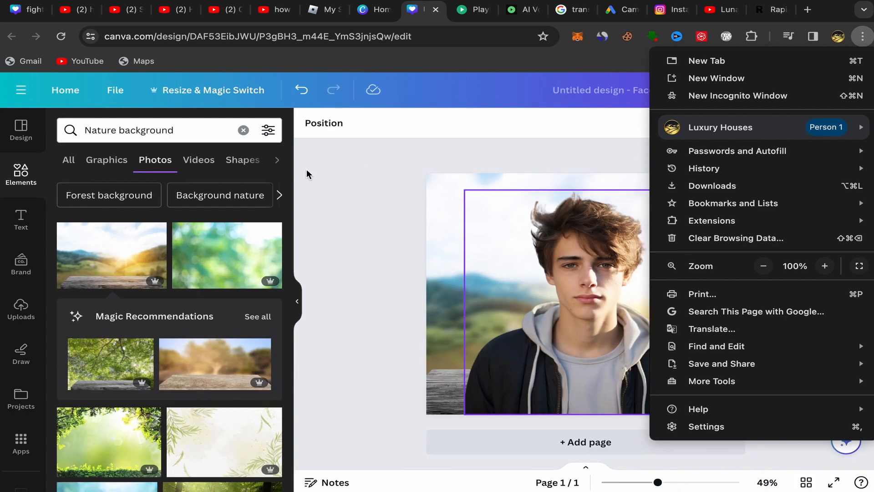
left_click(307, 170)
left_click(438, 197)
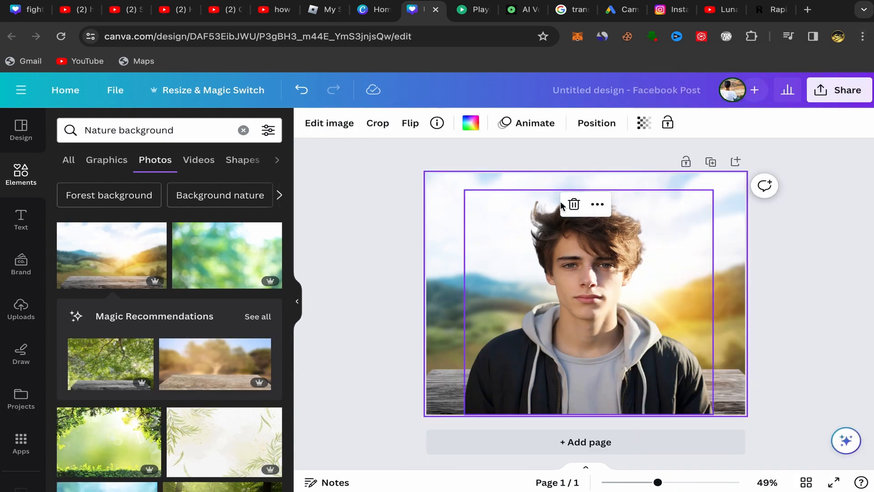
left_click(574, 204)
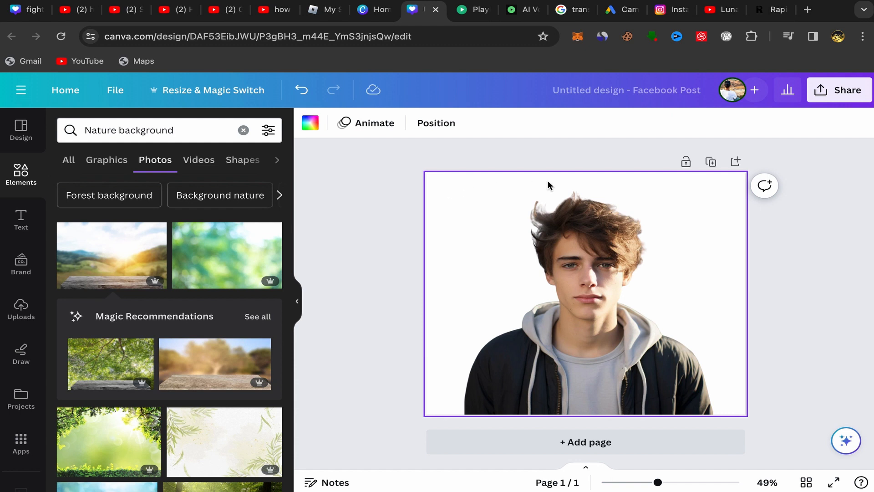
Undo the deletion of the landscape background photo, and delete that photo from the page again.
left_click(302, 90)
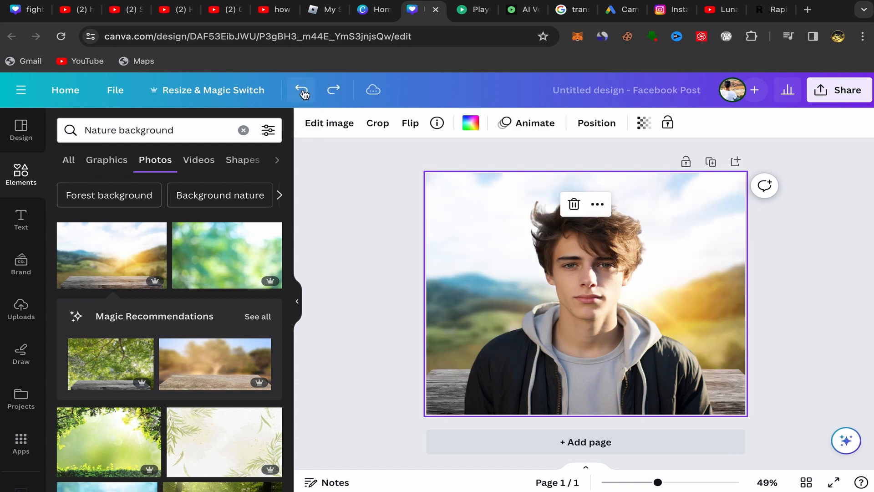
left_click(574, 205)
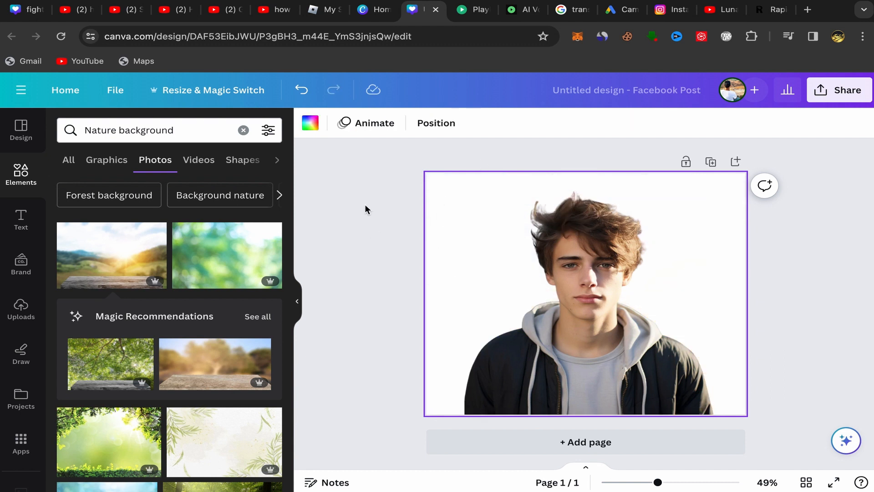
Upload the image file "2024 happy .webp" from the Downloads folder to the uploads library.
left_click(14, 317)
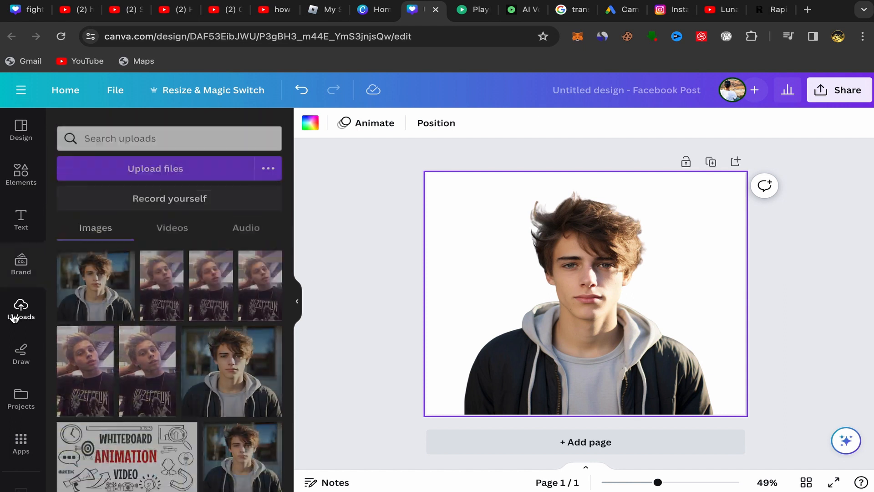
left_click(153, 165)
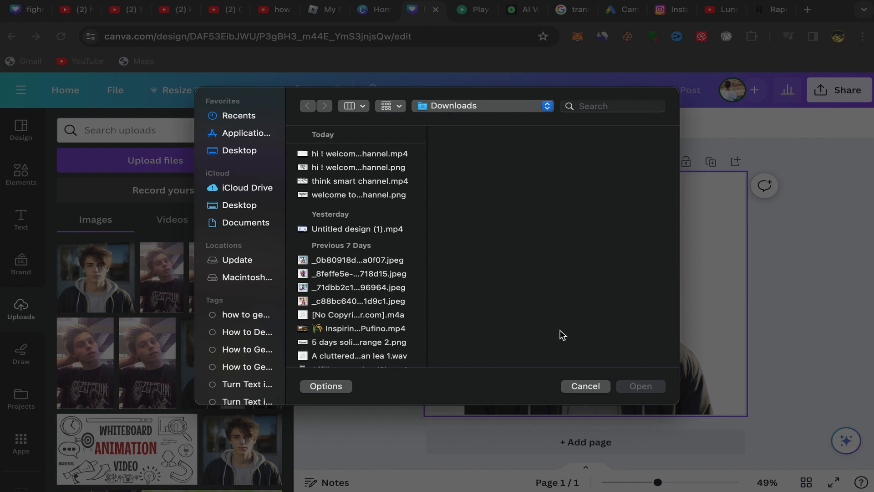
scroll(350, 286, "down", 5)
scroll(347, 214, "down", 3)
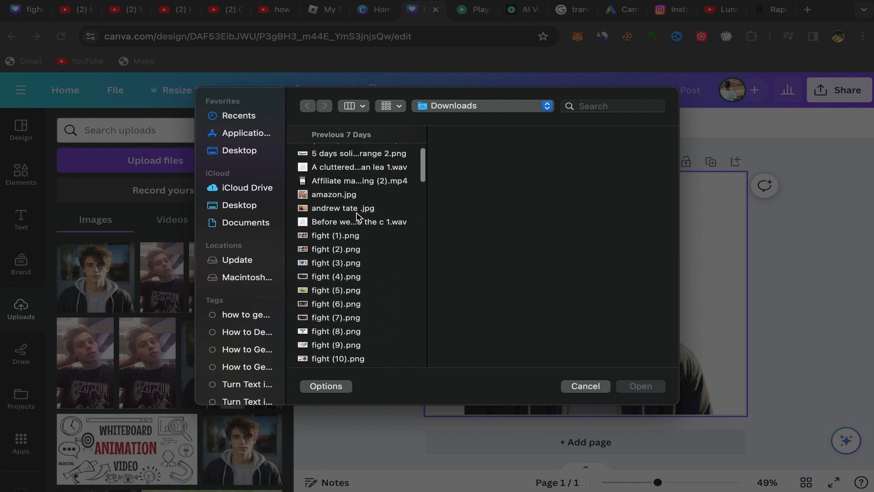
scroll(339, 237, "down", 10)
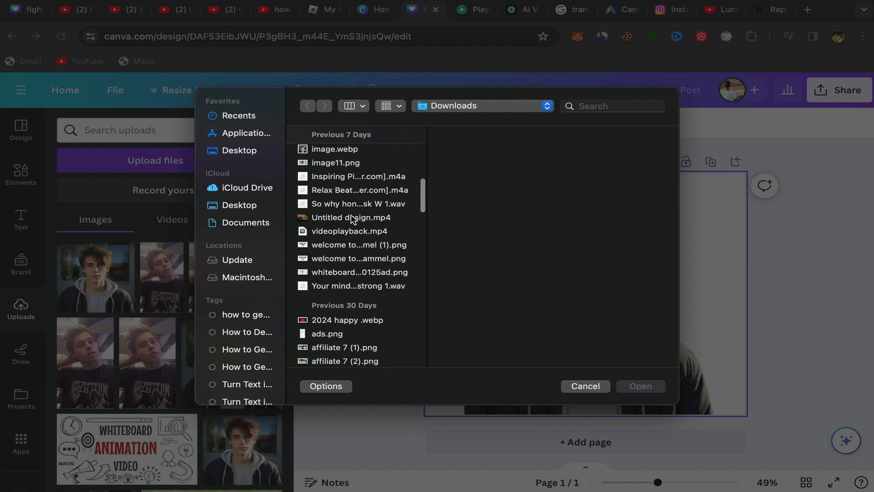
scroll(359, 268, "down", 4)
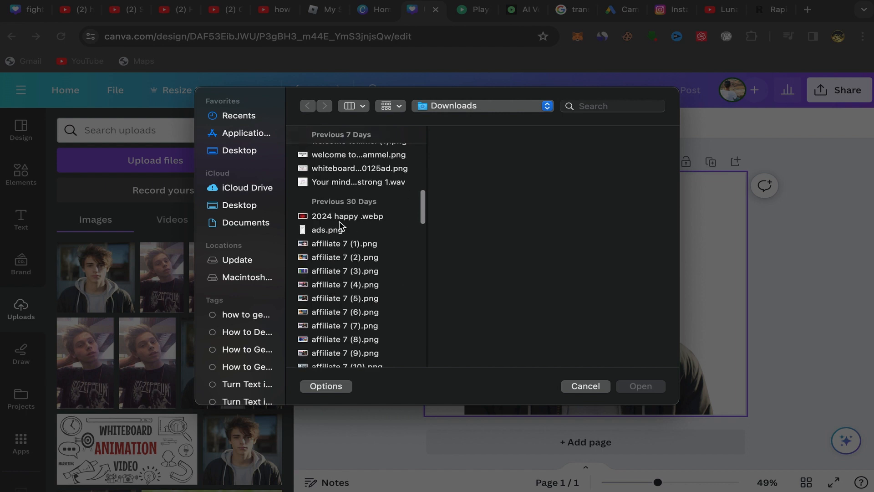
left_click(339, 221)
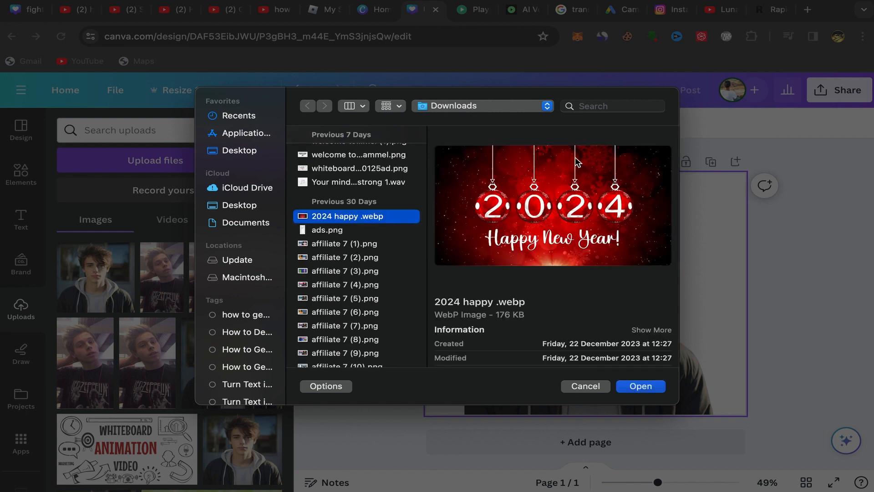
left_click(641, 386)
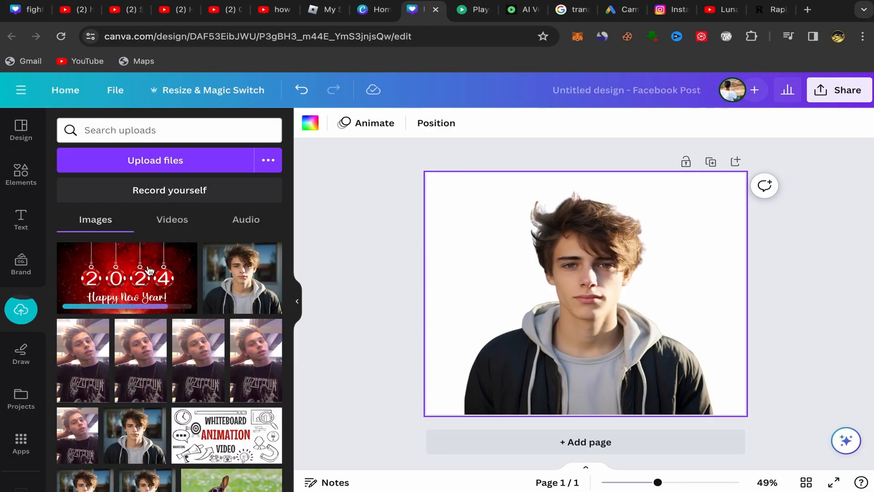
Add the uploaded red "2024 Happy New Year!" image to the page and set it as the page background.
left_click(134, 279)
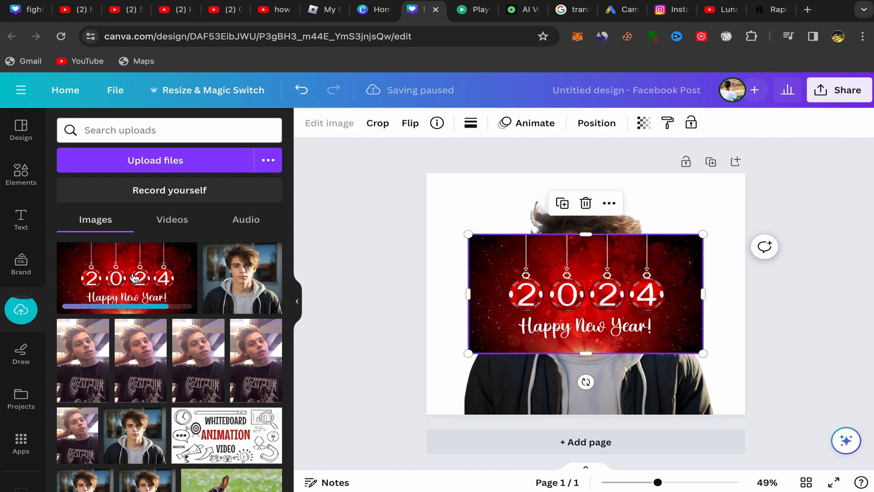
left_click(609, 203)
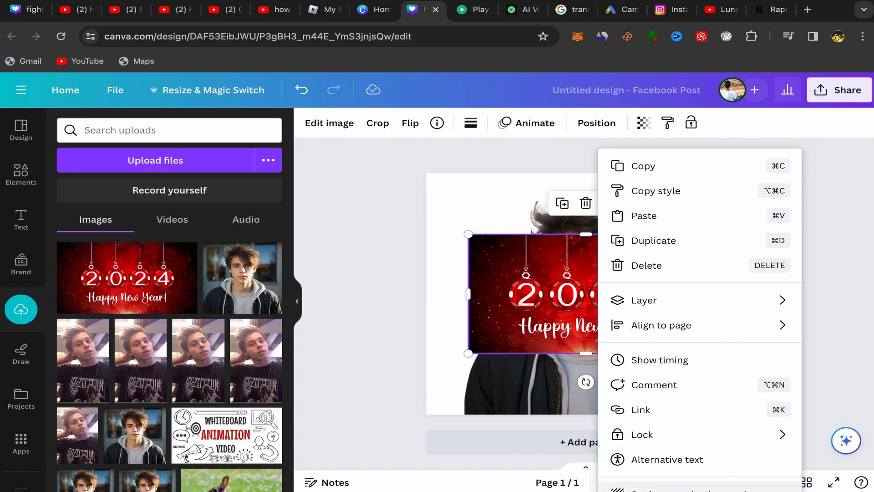
left_click(665, 488)
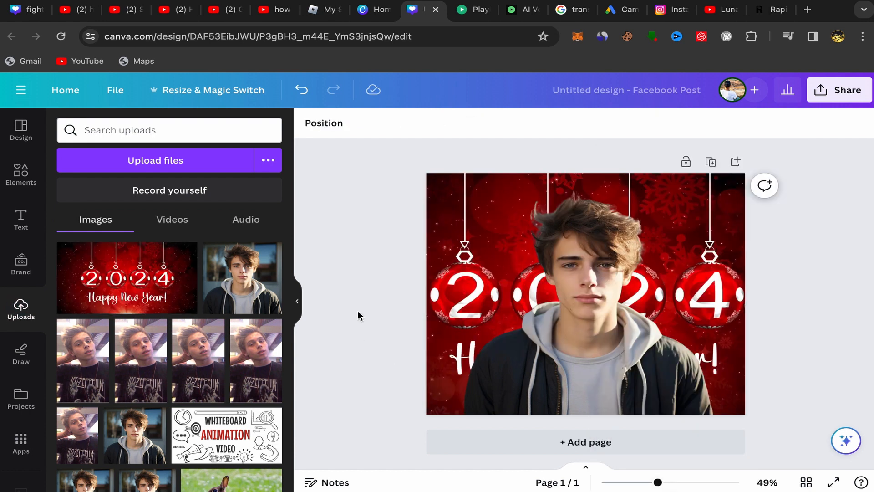
Examine the design's download options, including file type and size, and close them without downloading.
left_click(843, 92)
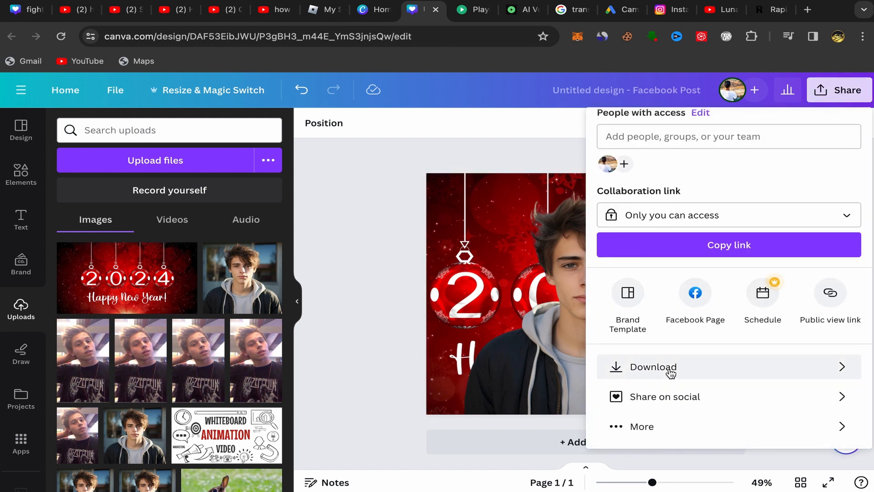
left_click(616, 369)
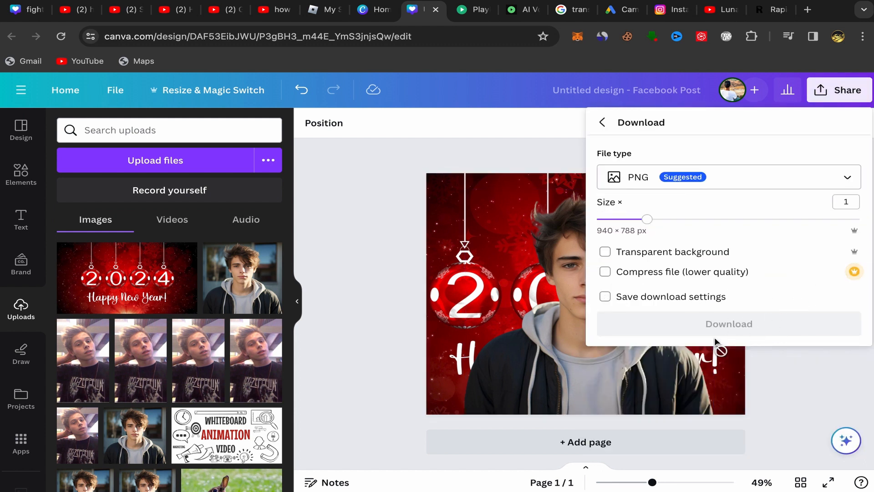
left_click(393, 276)
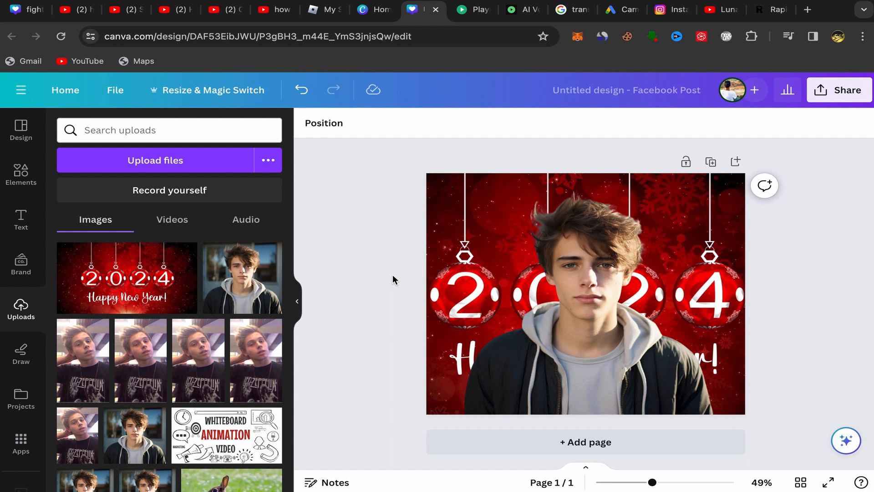